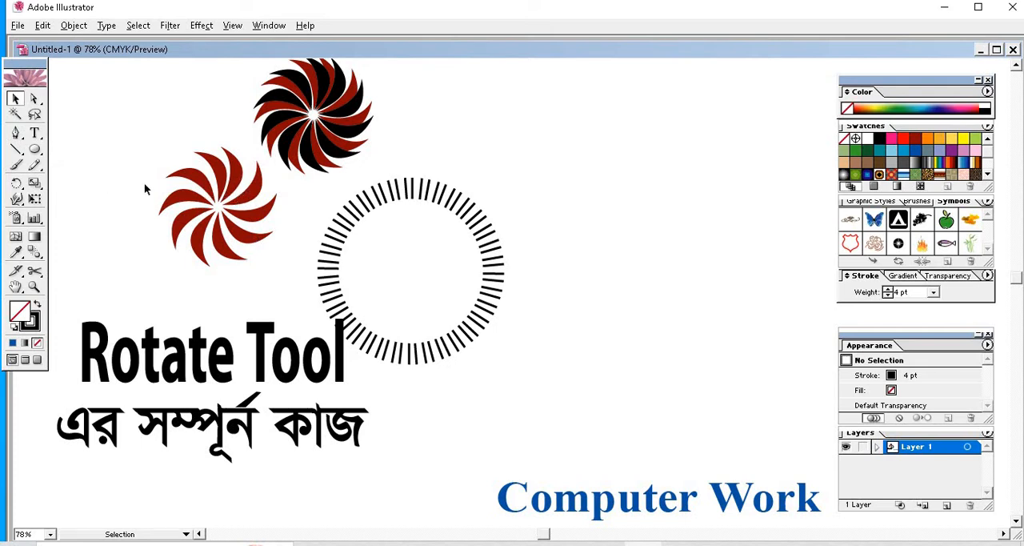
Draw a small closed crescent petal with the Pen tool in the empty area beside the artwork, using a 1 pt stroke
left_click(14, 134)
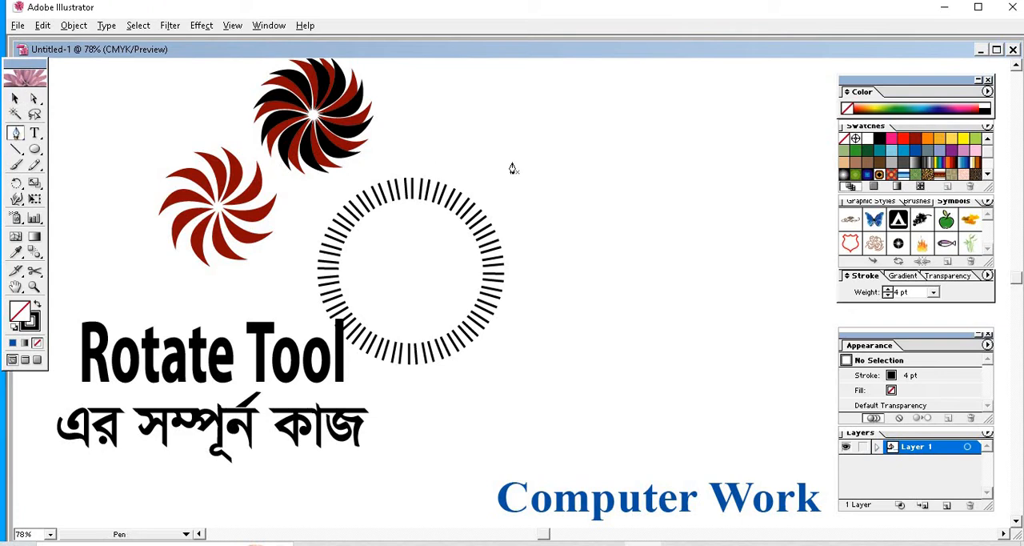
left_click(661, 168)
left_click(652, 117)
left_click_drag(650, 116, 632, 90)
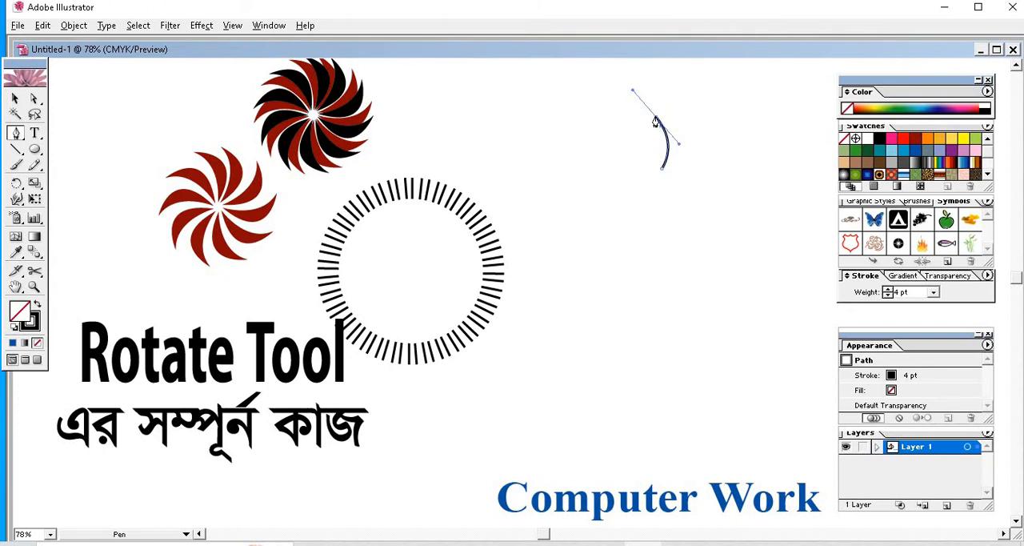
left_click(653, 119)
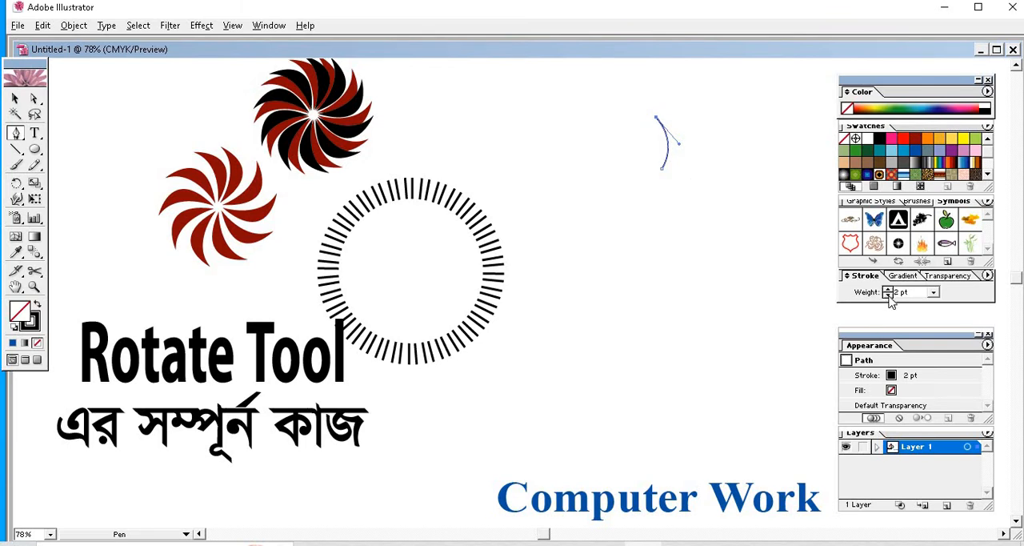
left_click(888, 295)
left_click(888, 294)
left_click(888, 294)
left_click_drag(662, 169, 610, 203)
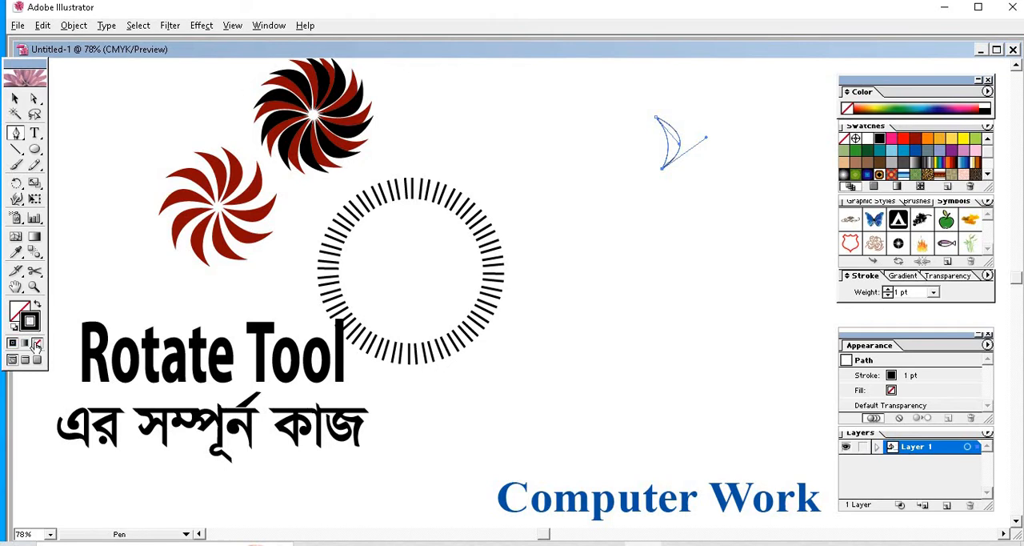
Remove the crescent petal's stroke, fill it with black, and stretch it slightly taller
left_click(37, 343)
left_click(19, 311)
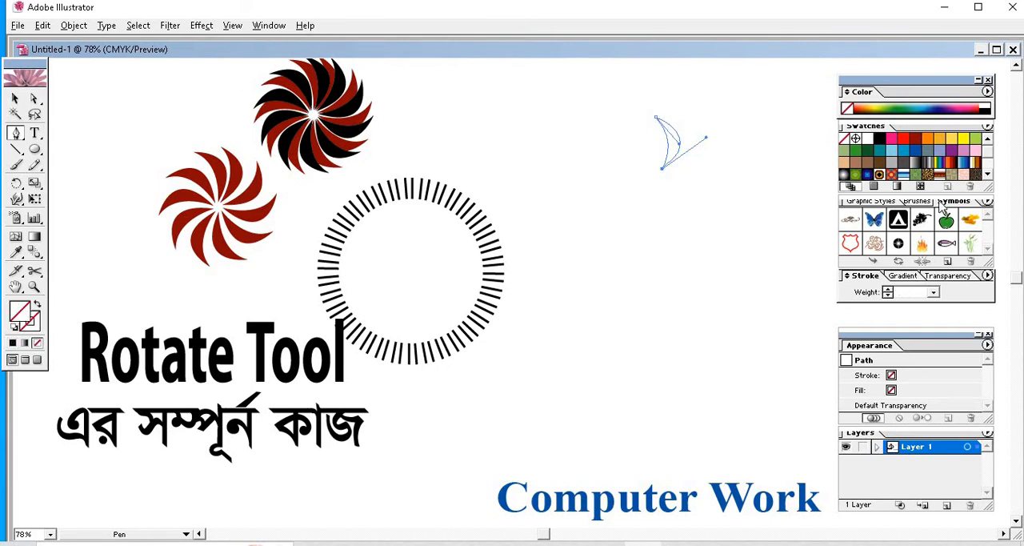
left_click(879, 139)
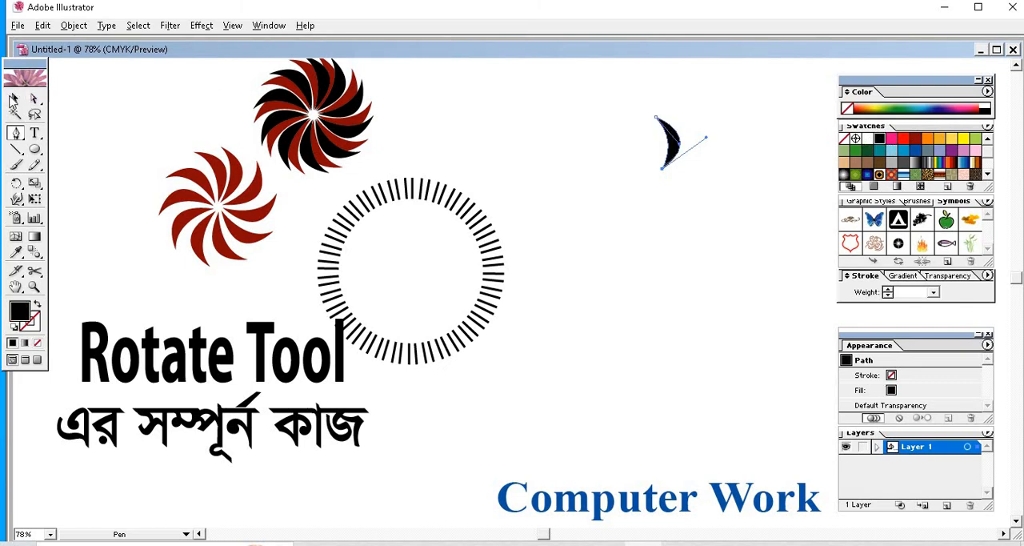
left_click(14, 98)
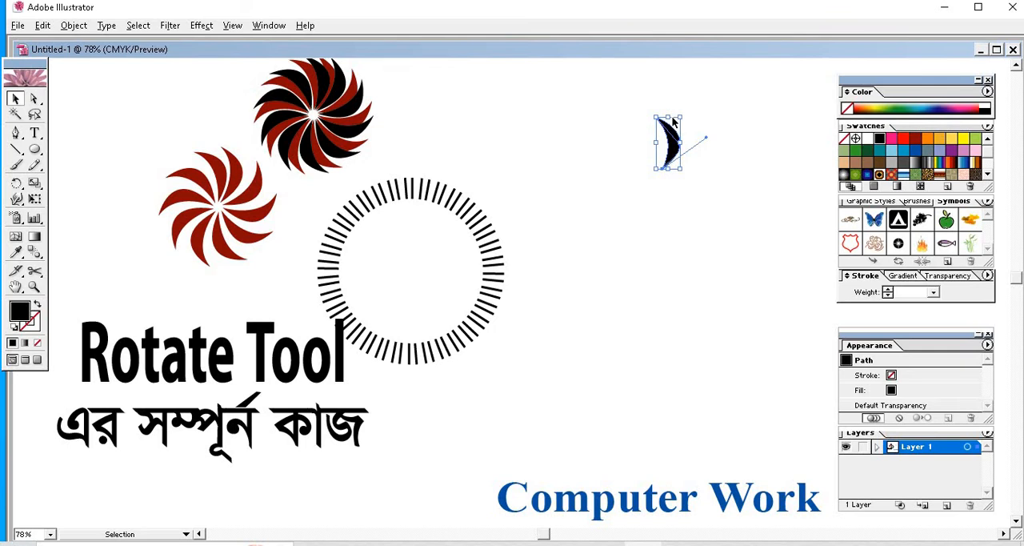
left_click_drag(661, 105, 661, 106)
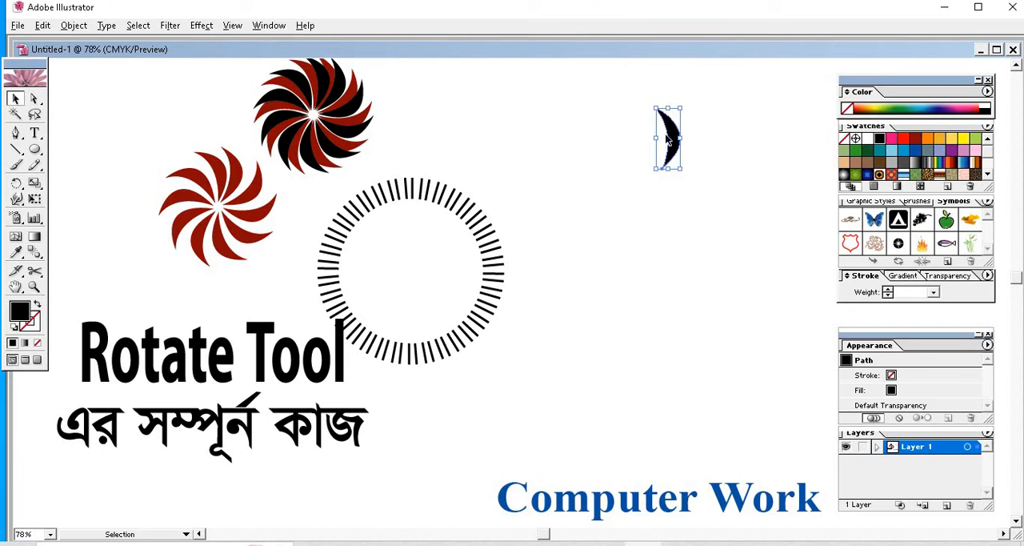
Rotate a copy of the black petal clockwise around its lower tip so it sits beside the original
left_click(17, 183)
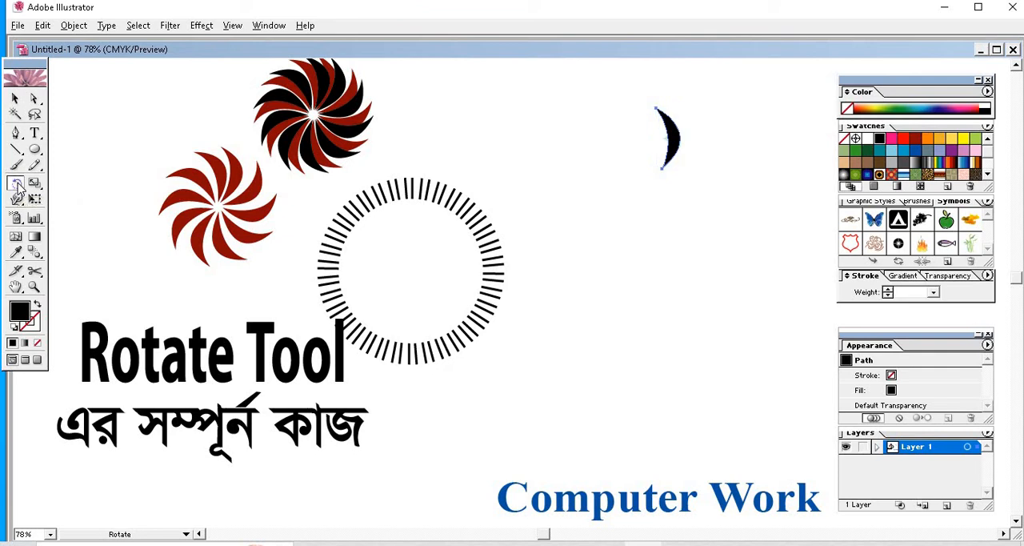
left_click(662, 170)
left_click_drag(676, 149, 693, 165)
key("v")
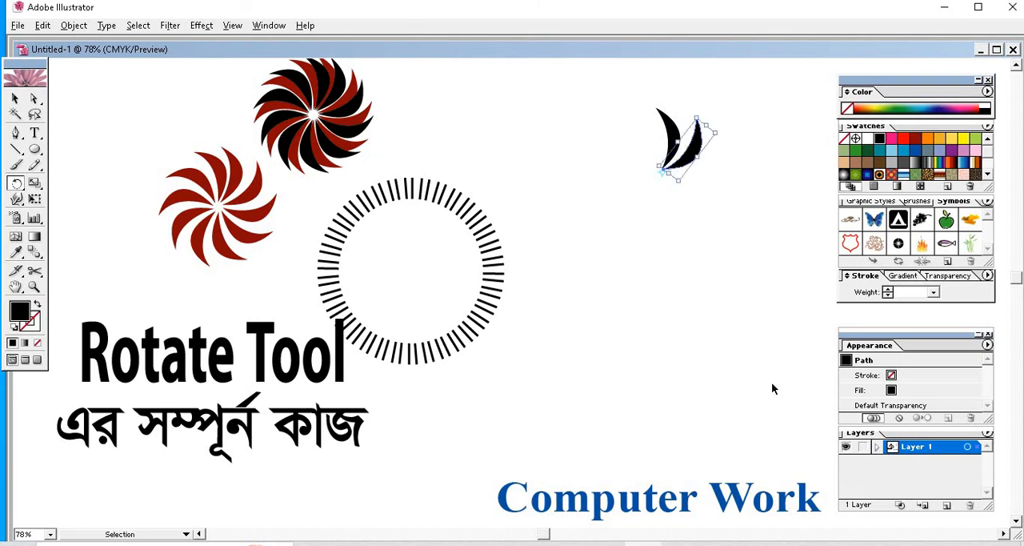
Repeat the rotated copy around the tip until the pinwheel is complete, and delete the extra overlapping petal
key("ctrl+d")
key("ctrl+d")
key("ctrl+d")
key("ctrl+d")
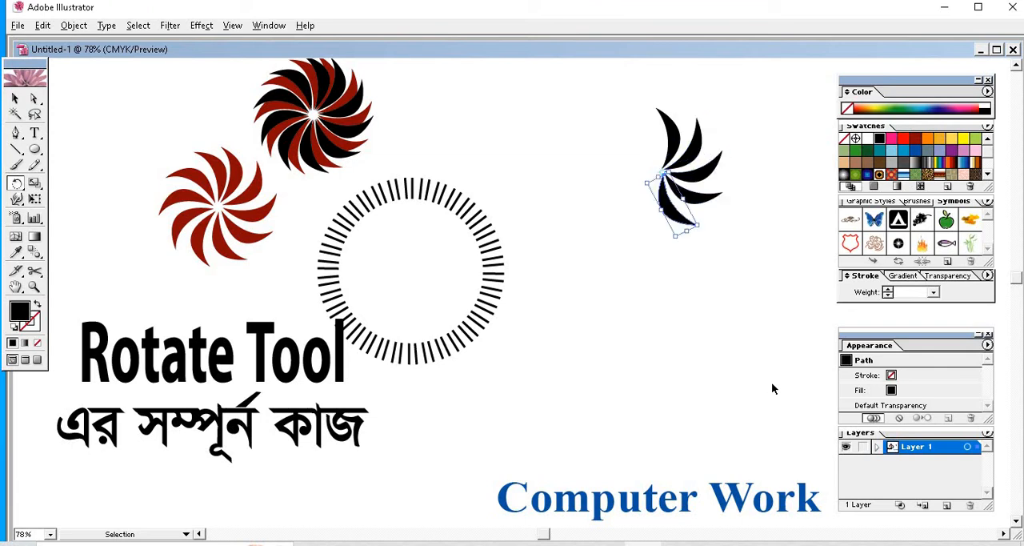
key("ctrl+d")
key("ctrl+d")
key("ctrl+d")
key("ctrl+d")
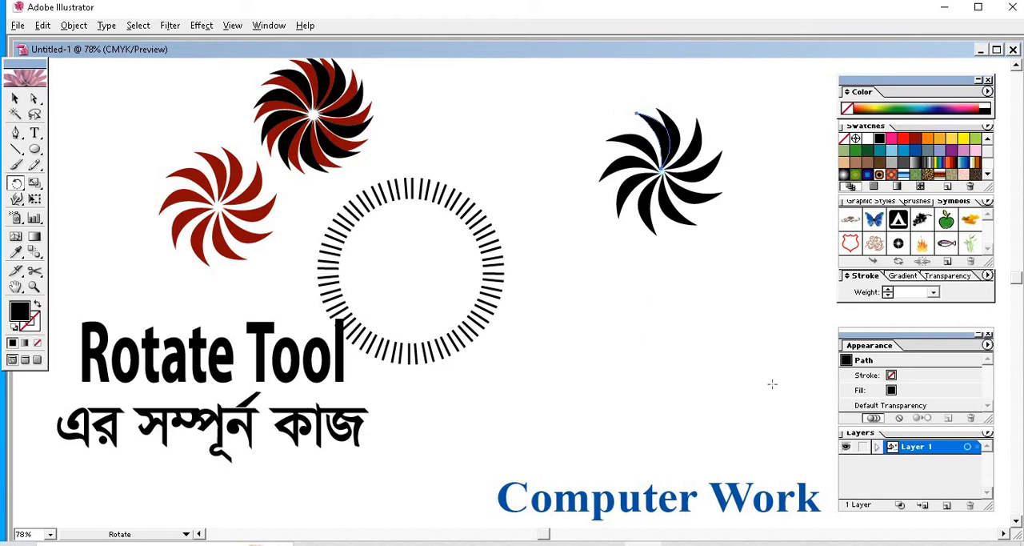
key("Delete")
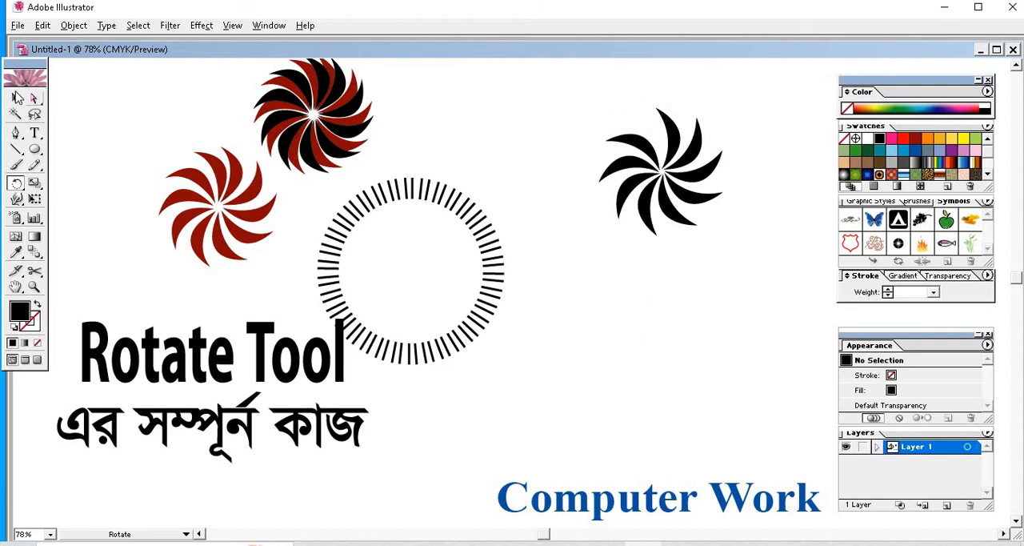
Select all petals of the black pinwheel and fill them with dark red
left_click(16, 97)
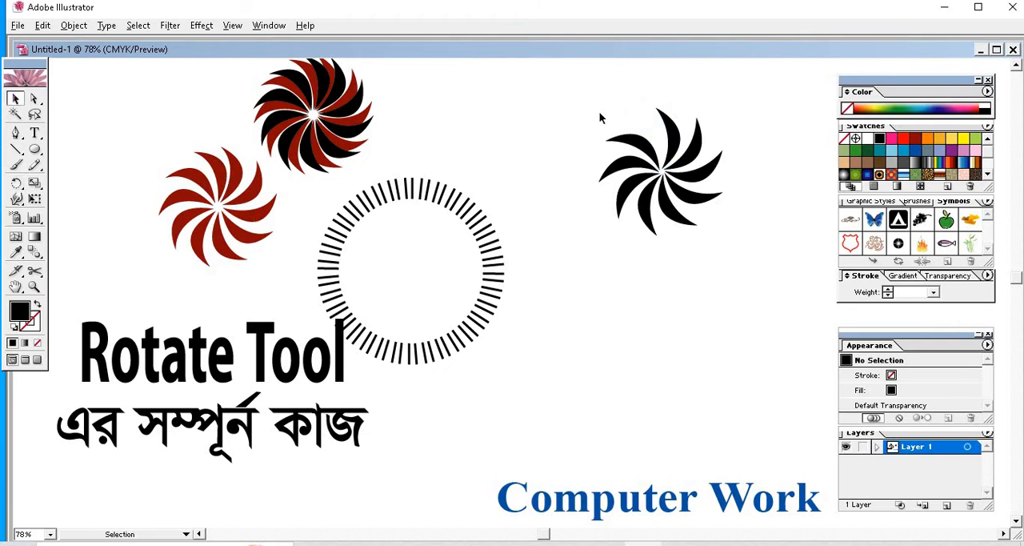
left_click_drag(601, 118, 720, 236)
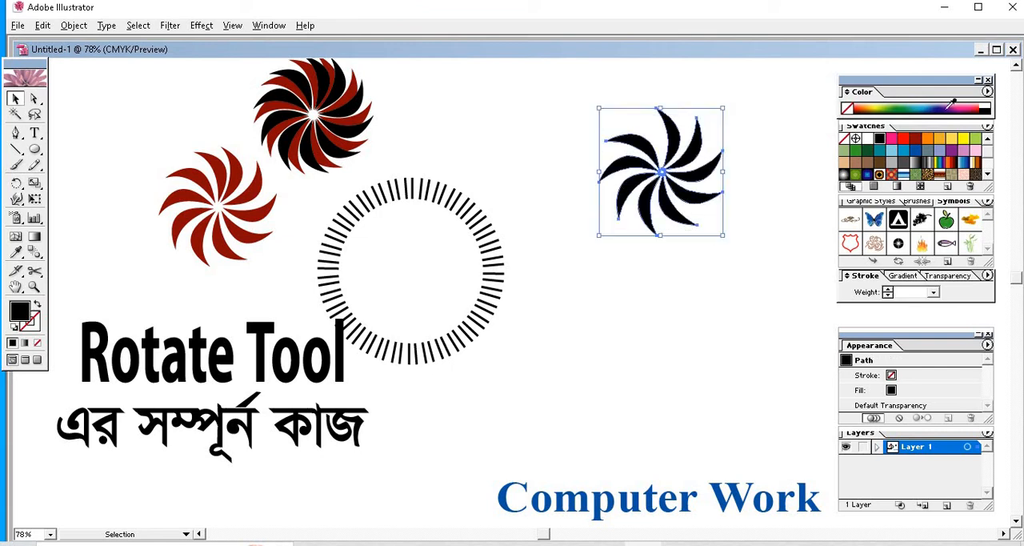
left_click(915, 139)
left_click(626, 274)
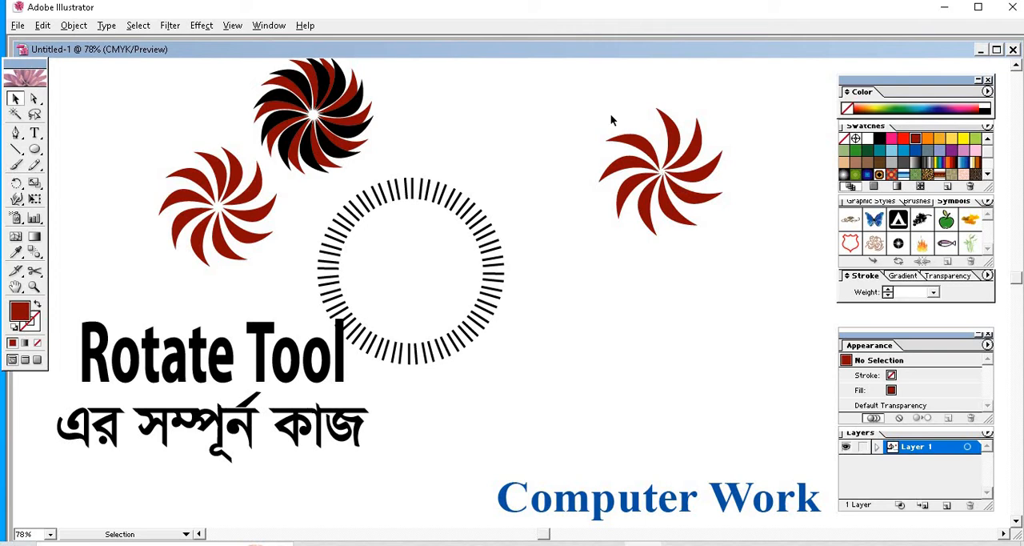
Group the dark red petals and place a copy of the pinwheel above the ring of dashes
left_click_drag(599, 108, 709, 236)
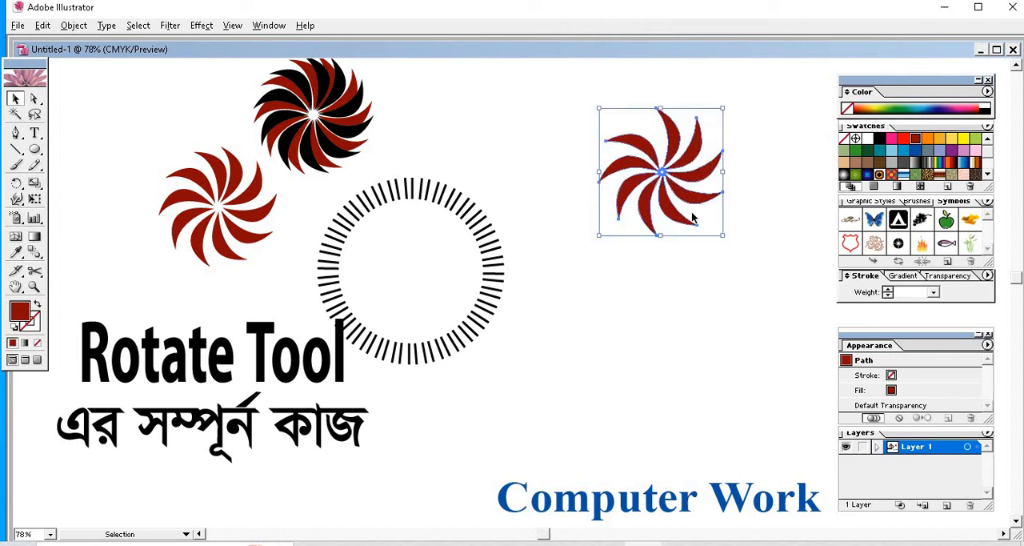
right_click(671, 171)
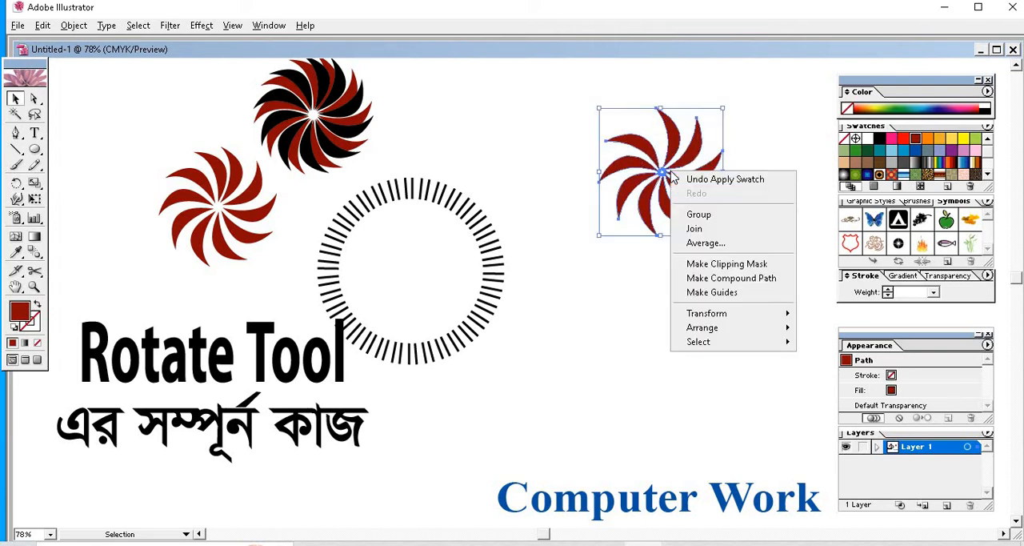
left_click(711, 214)
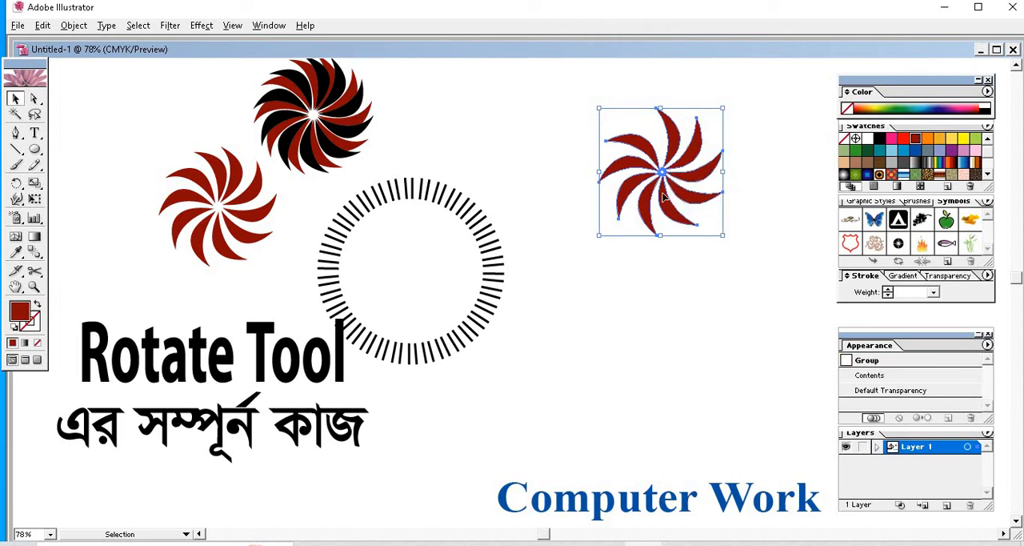
left_click_drag(664, 198, 487, 137)
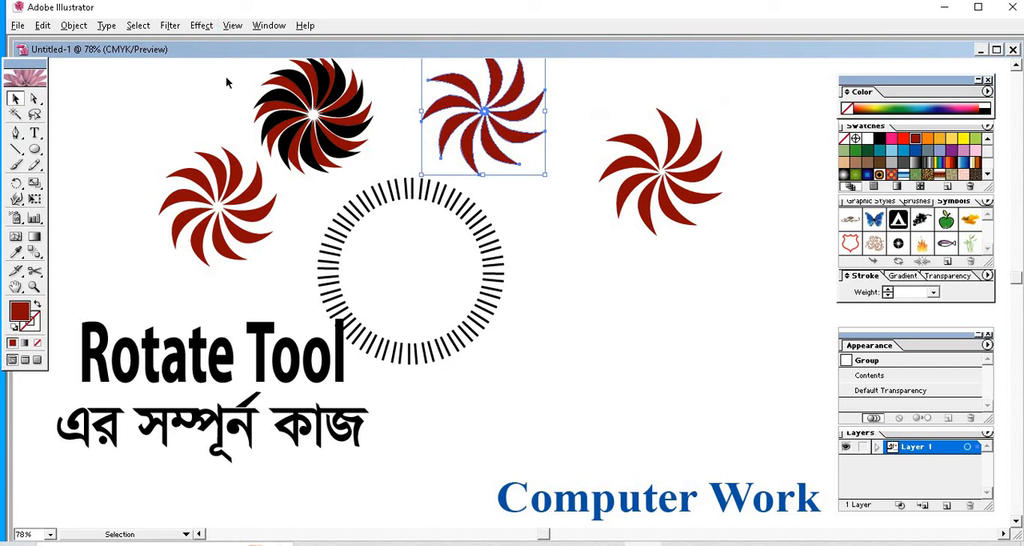
left_click(707, 240)
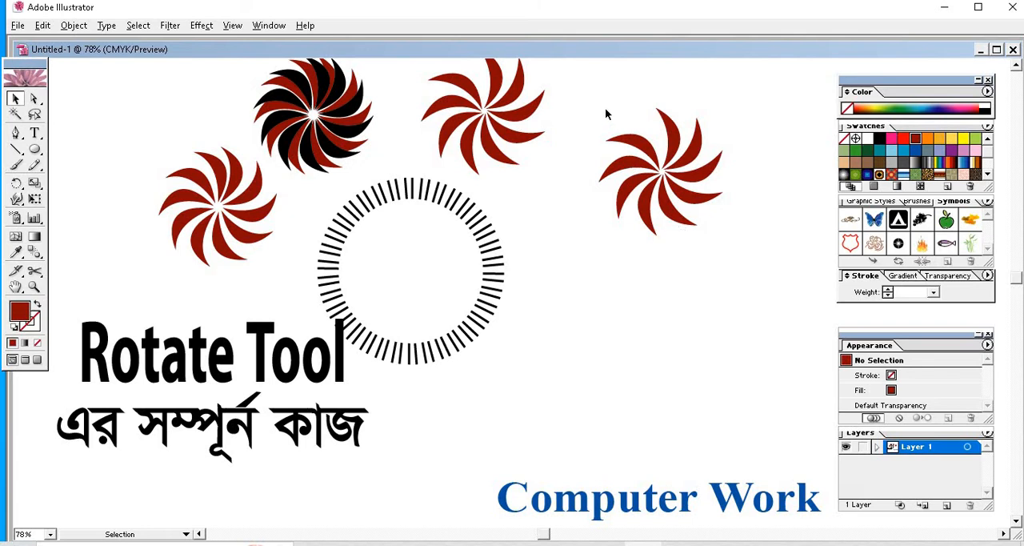
Overlay a slightly rotated copy on the original grouped pinwheel so it fills the gaps, and color the copy orange
left_click_drag(606, 102, 714, 231)
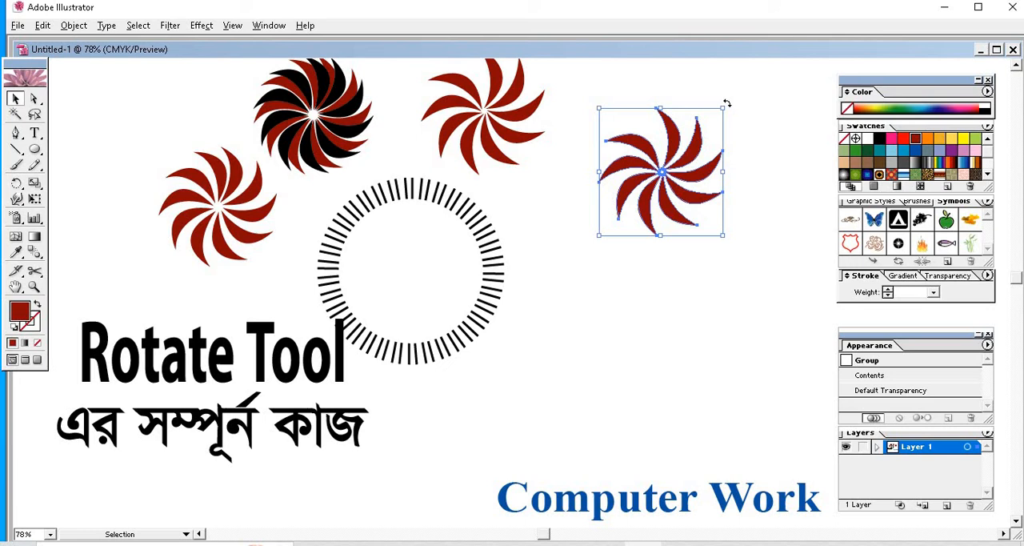
left_click_drag(726, 104, 720, 149)
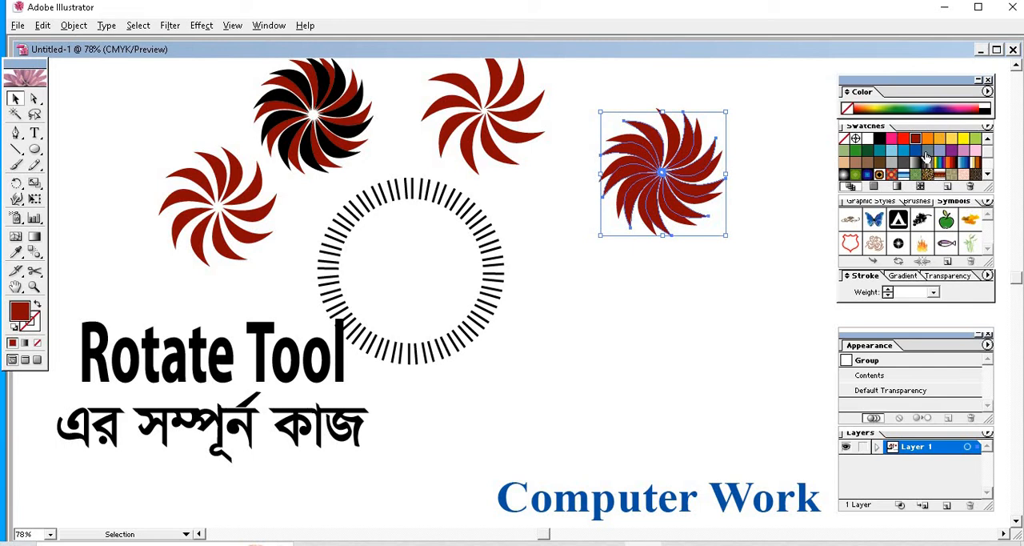
left_click(902, 141)
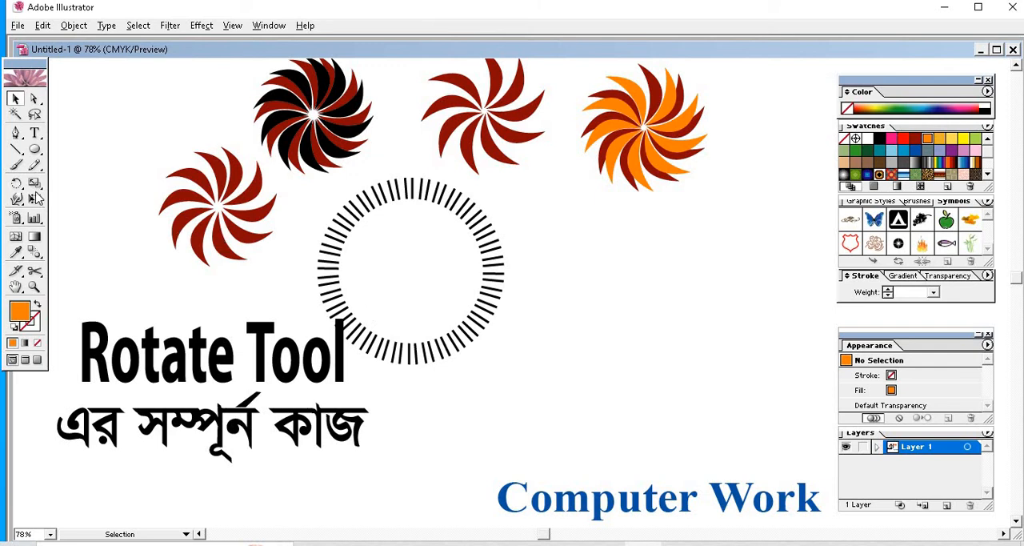
Draw a short vertical line segment below the orange and red pinwheel and give it a 1 pt black stroke
left_click(16, 150)
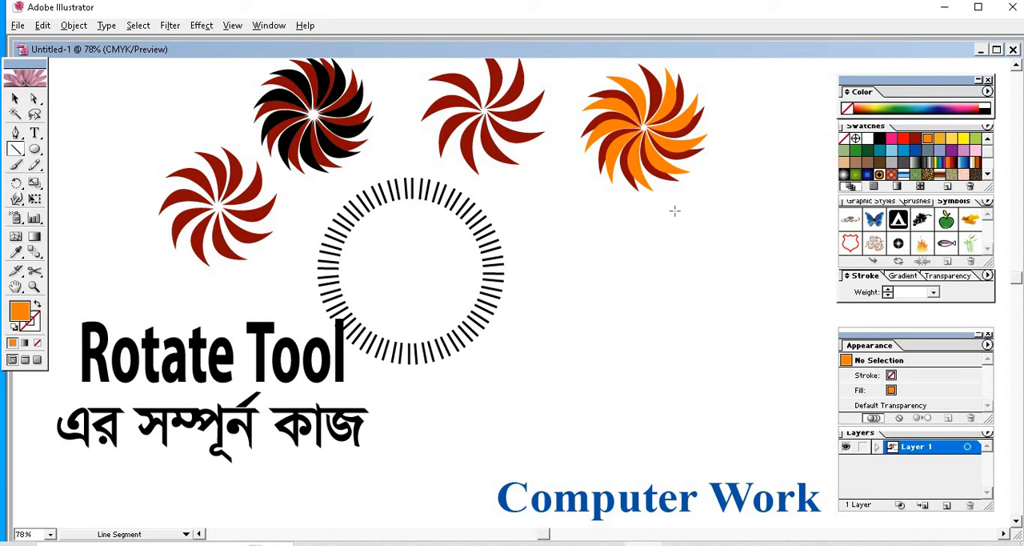
left_click_drag(675, 210, 676, 230)
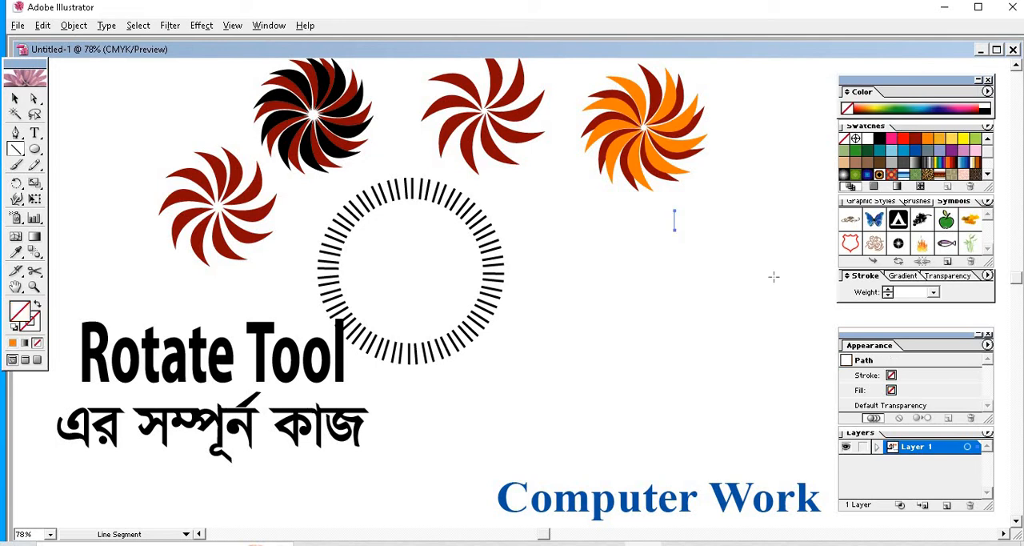
left_click(888, 290)
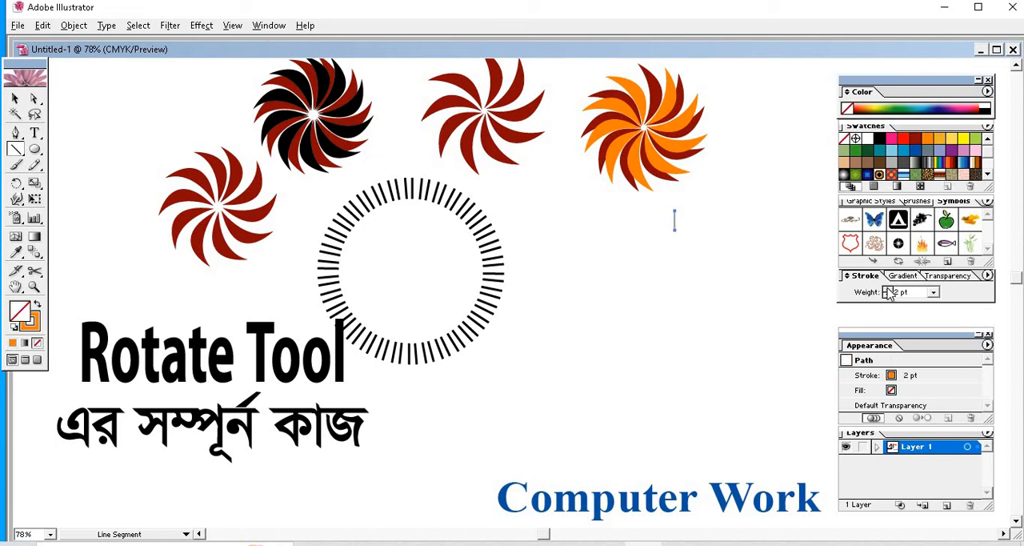
left_click(878, 139)
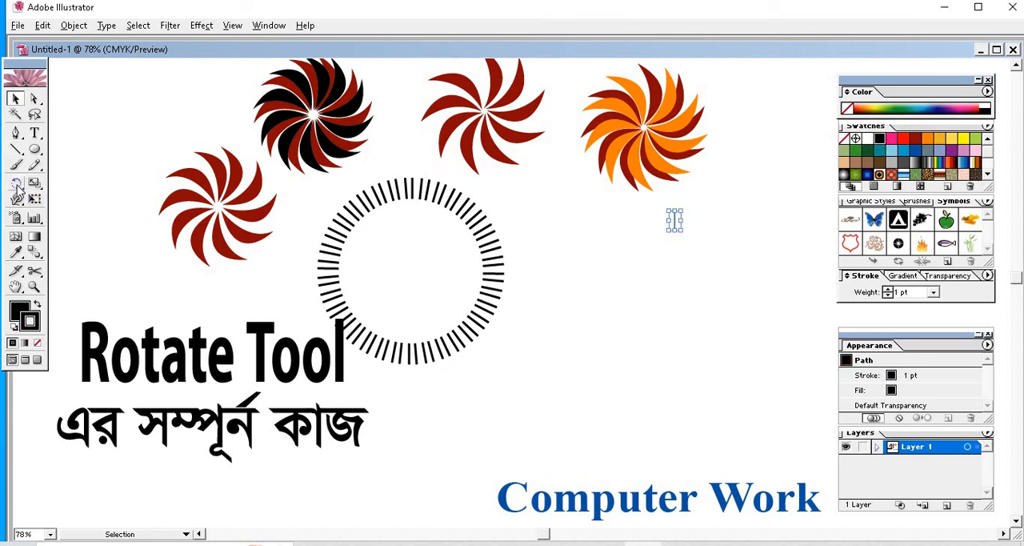
Rotate a copy of the short line clockwise around a center point set well below it
left_click(16, 184)
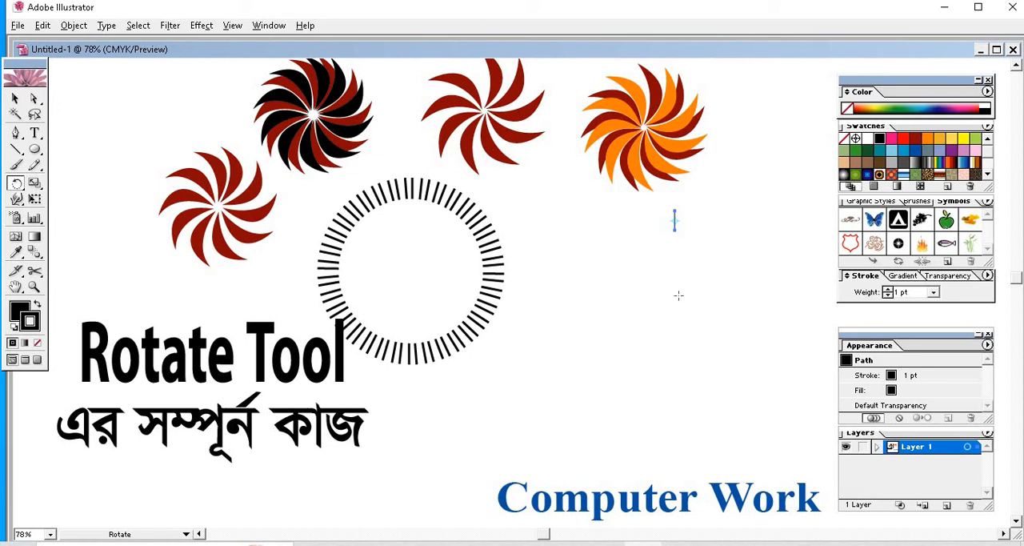
left_click(678, 295)
left_click_drag(693, 231, 697, 234)
key("v")
Repeat the rotated line copy around the center point until the dashes form a full ring, and deselect it
key("ctrl+d")
key("ctrl+d")
key("ctrl+d")
key("ctrl+d")
key("ctrl+d")
key("ctrl+d")
key("ctrl+d")
key("ctrl+d")
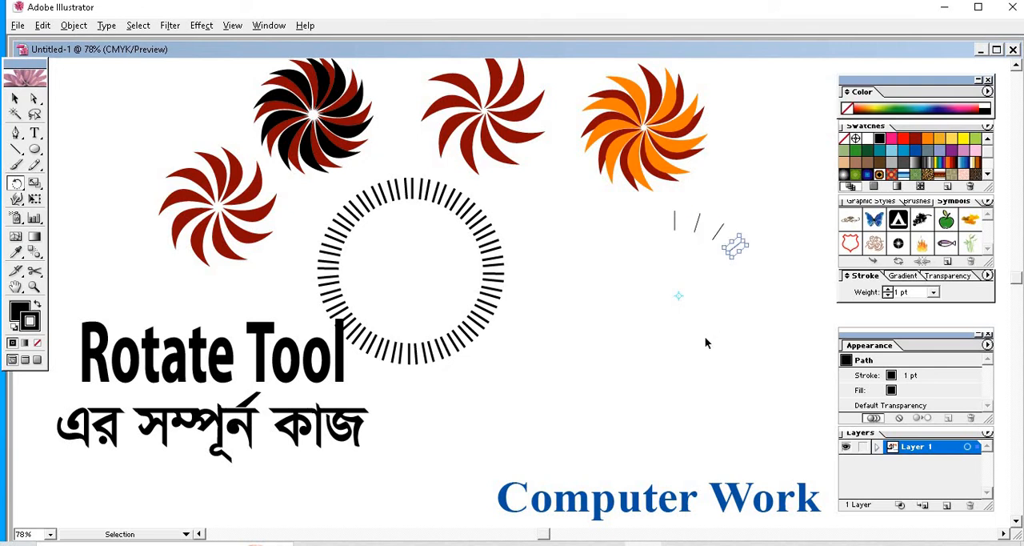
key("ctrl+d")
key("ctrl+d")
key("ctrl+d")
key("ctrl+d")
key("ctrl+d")
key("ctrl+d")
key("ctrl+d")
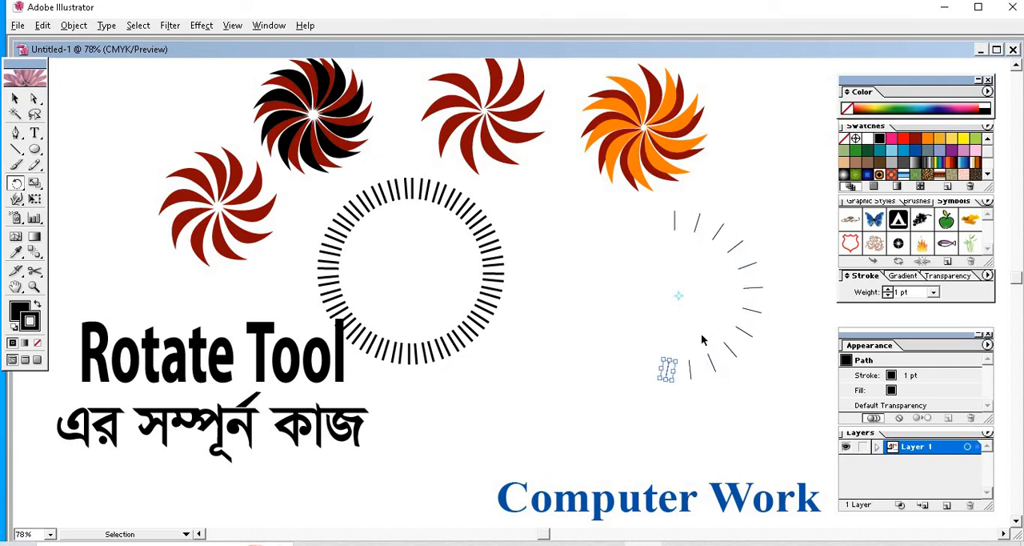
key("ctrl+d")
key("ctrl+d")
key("ctrl+d")
key("ctrl+d")
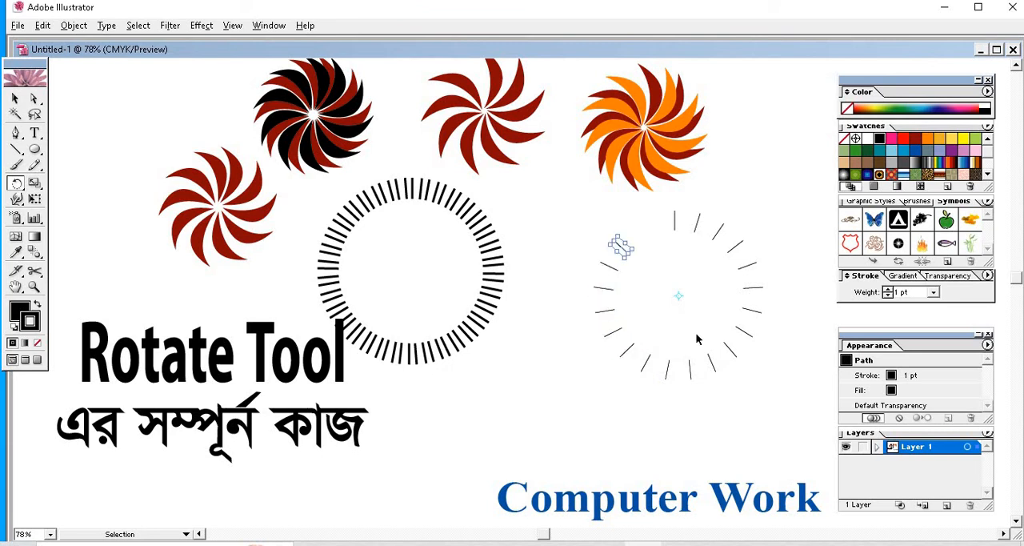
key("r")
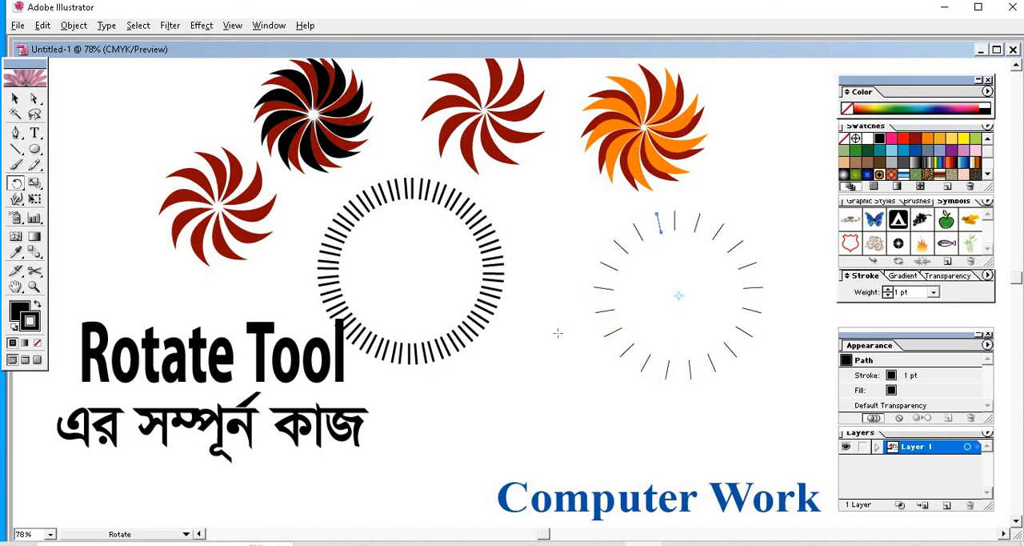
left_click(15, 98)
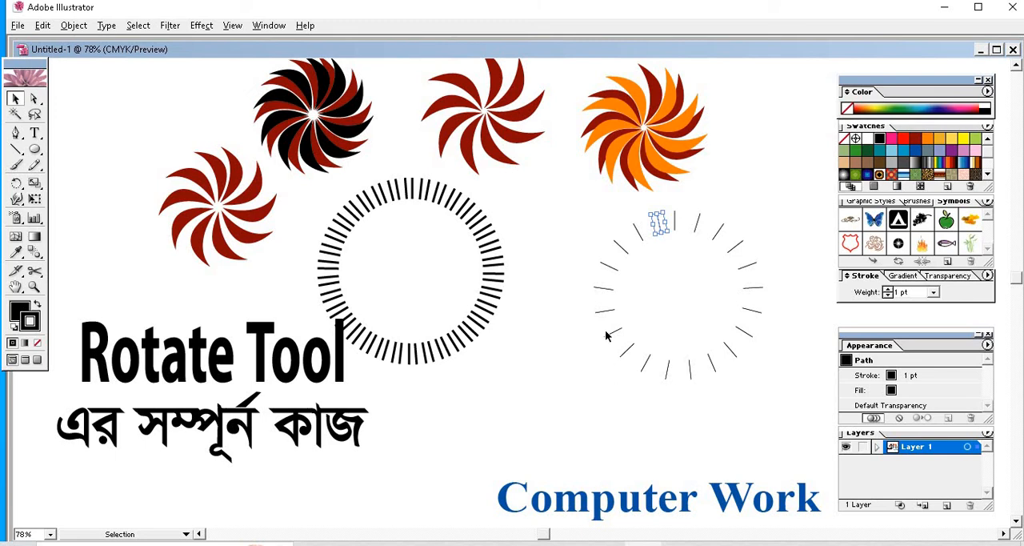
left_click(593, 237)
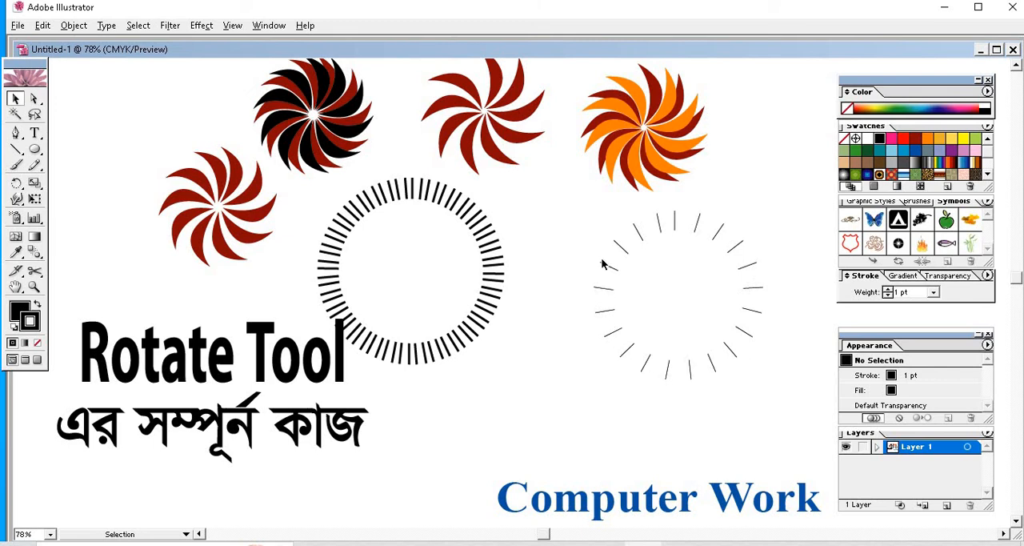
Group all the thin dashes of the sparse ring below the orange and red pinwheel
left_click_drag(591, 223, 766, 367)
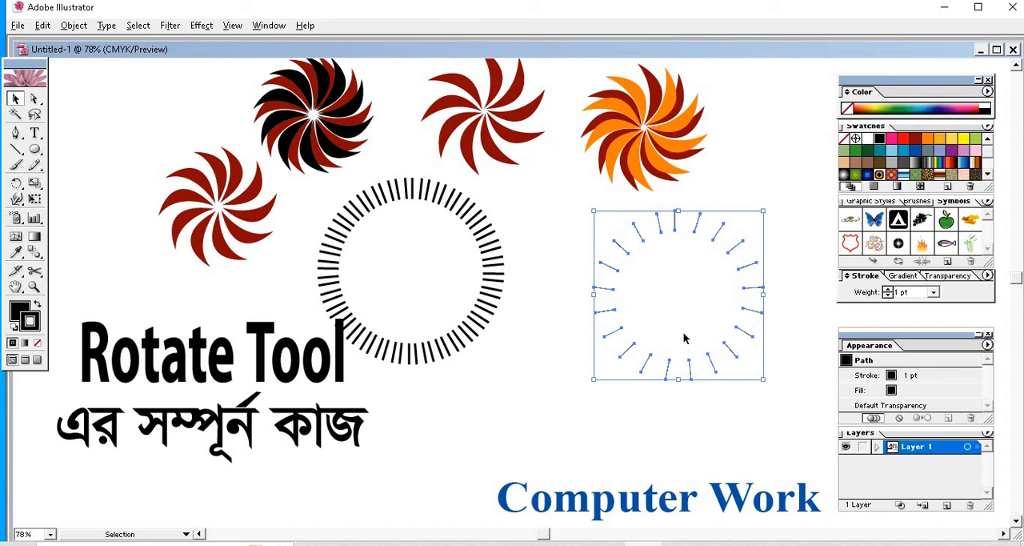
right_click(702, 304)
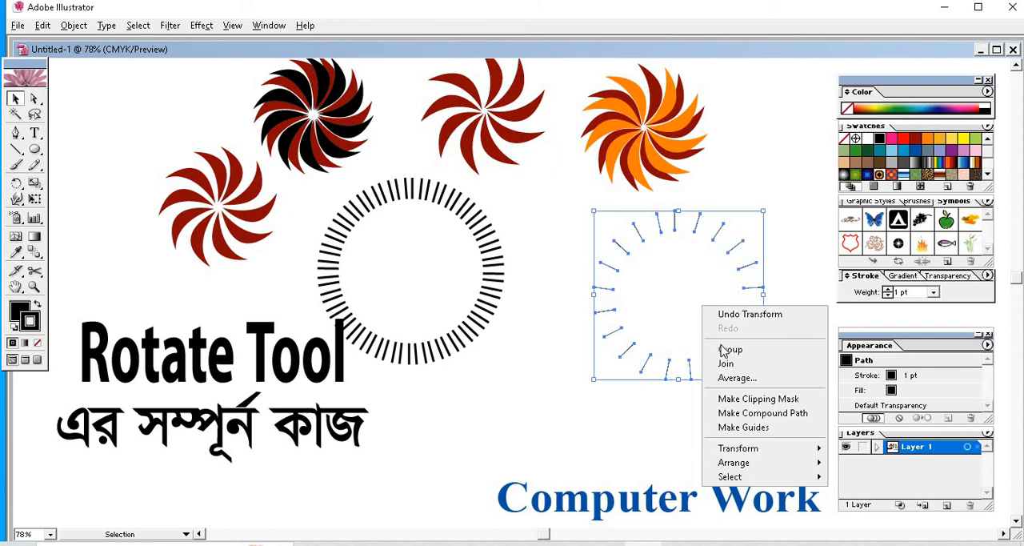
left_click(725, 350)
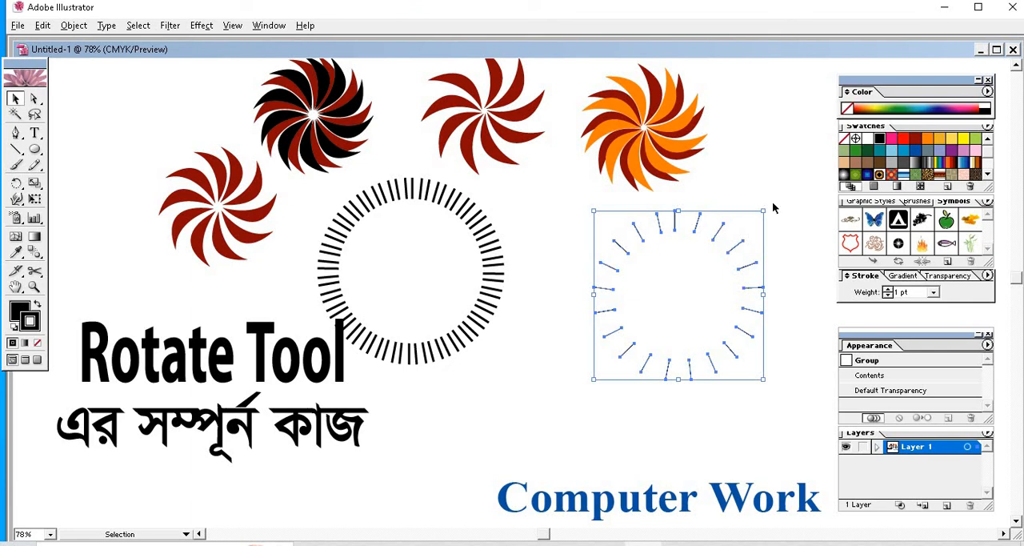
Fill the gaps between the dashes with slightly rotated copies of the grouped ring, using a 3 pt stroke weight
left_click_drag(768, 204, 769, 224)
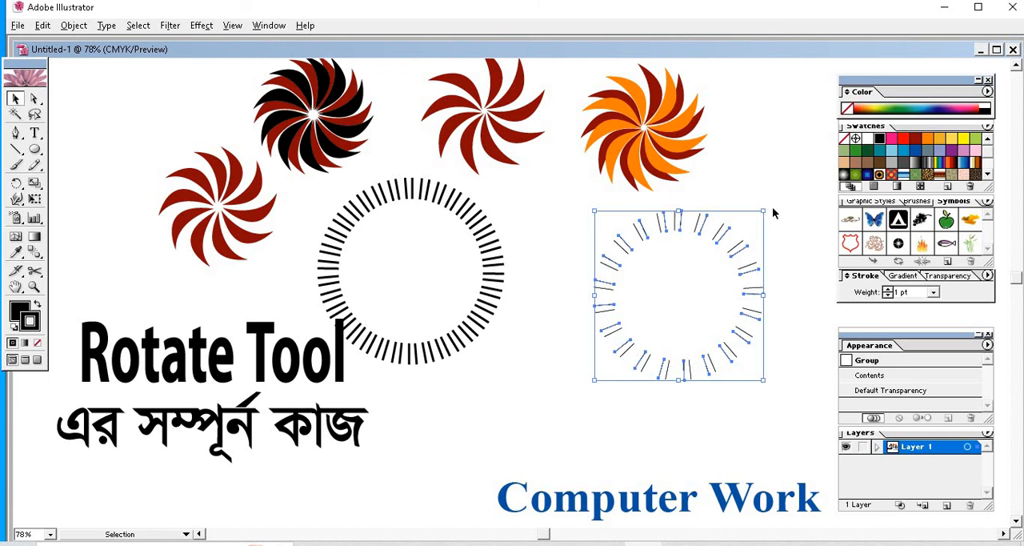
left_click_drag(767, 208, 759, 228)
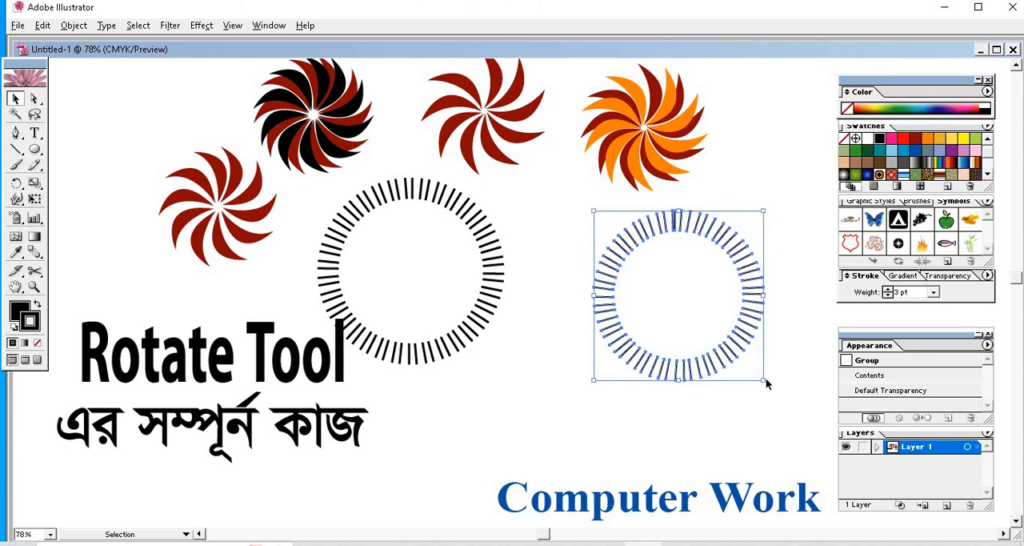
Enlarge the dense dash ring proportionally from its center and deselect it
left_click_drag(763, 381, 784, 401)
left_click(553, 365)
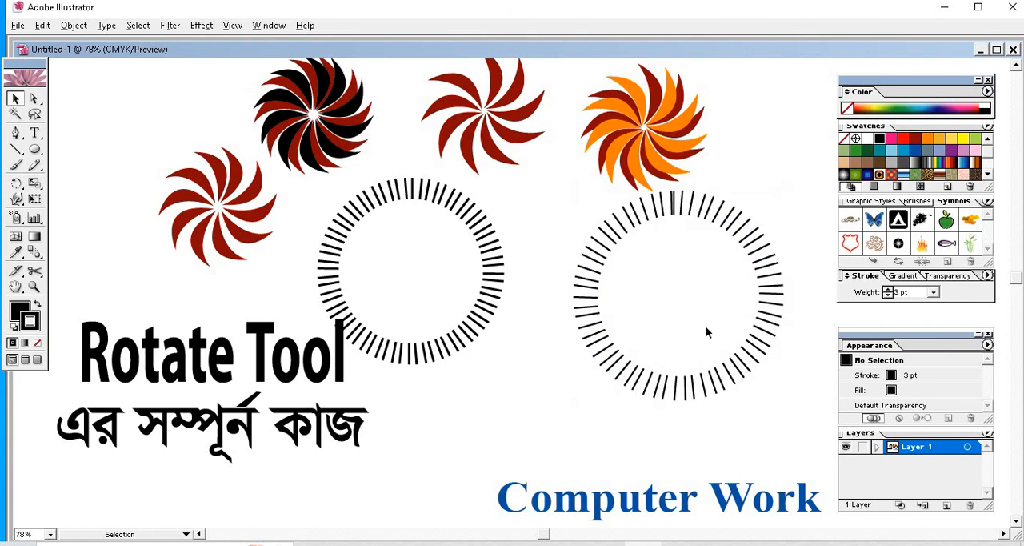